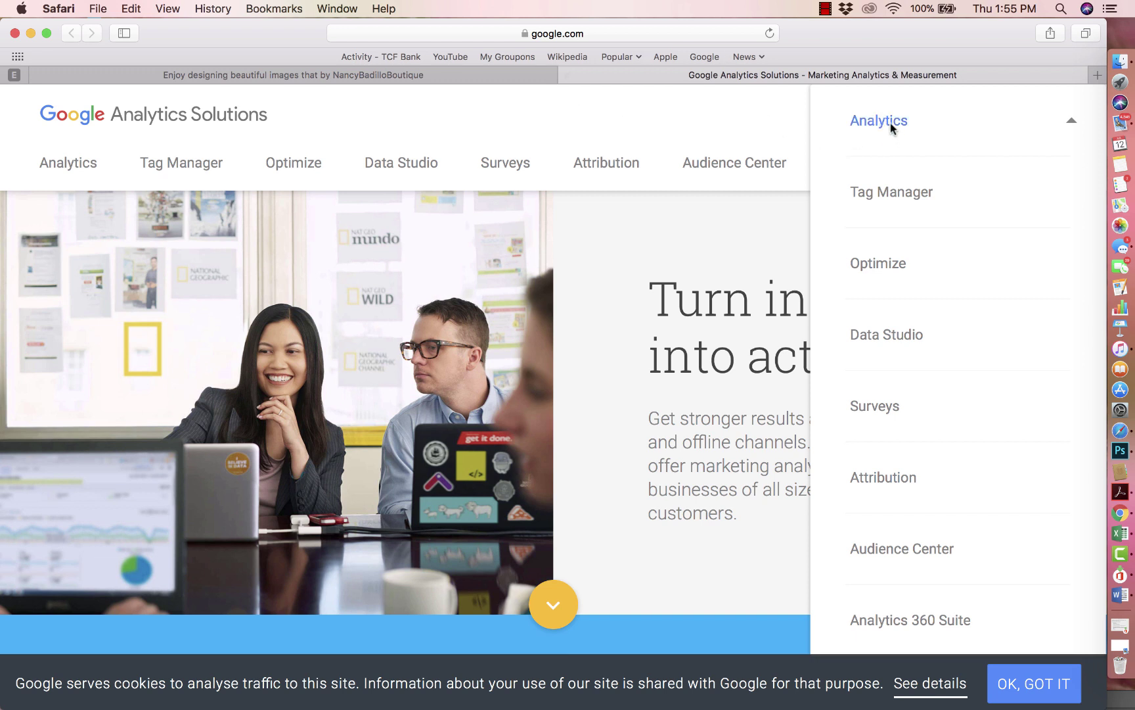
Step: Open Google Analytics in a new tab and start a new account from Admin
click(891, 124)
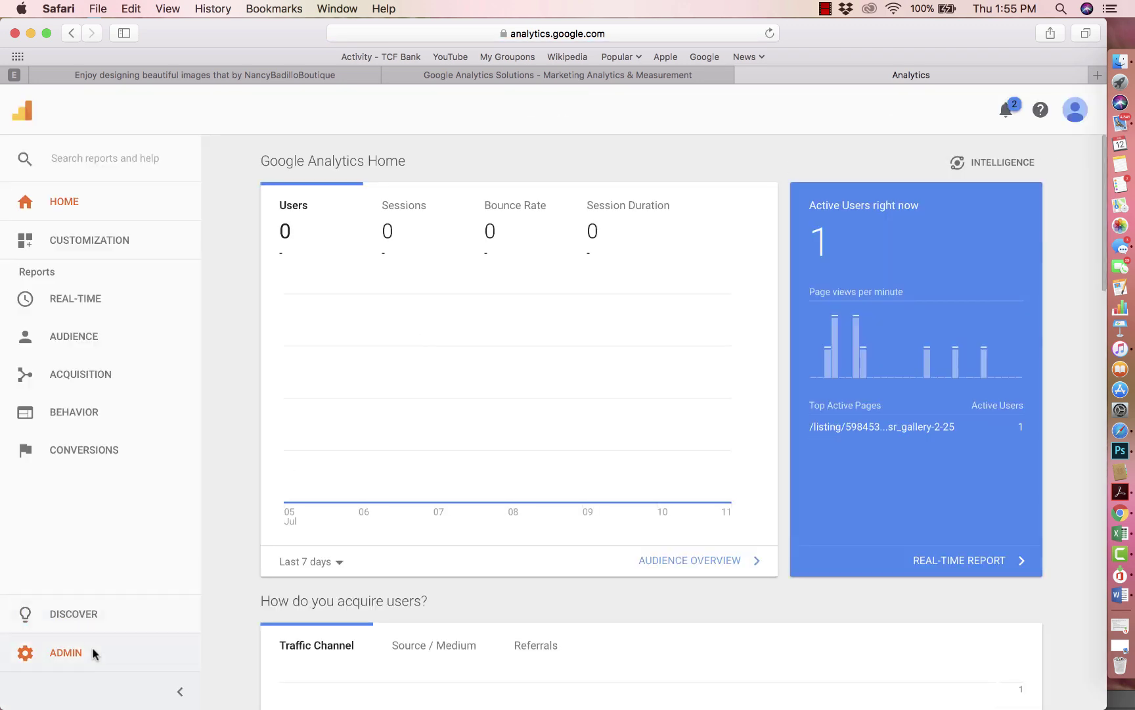
click(65, 651)
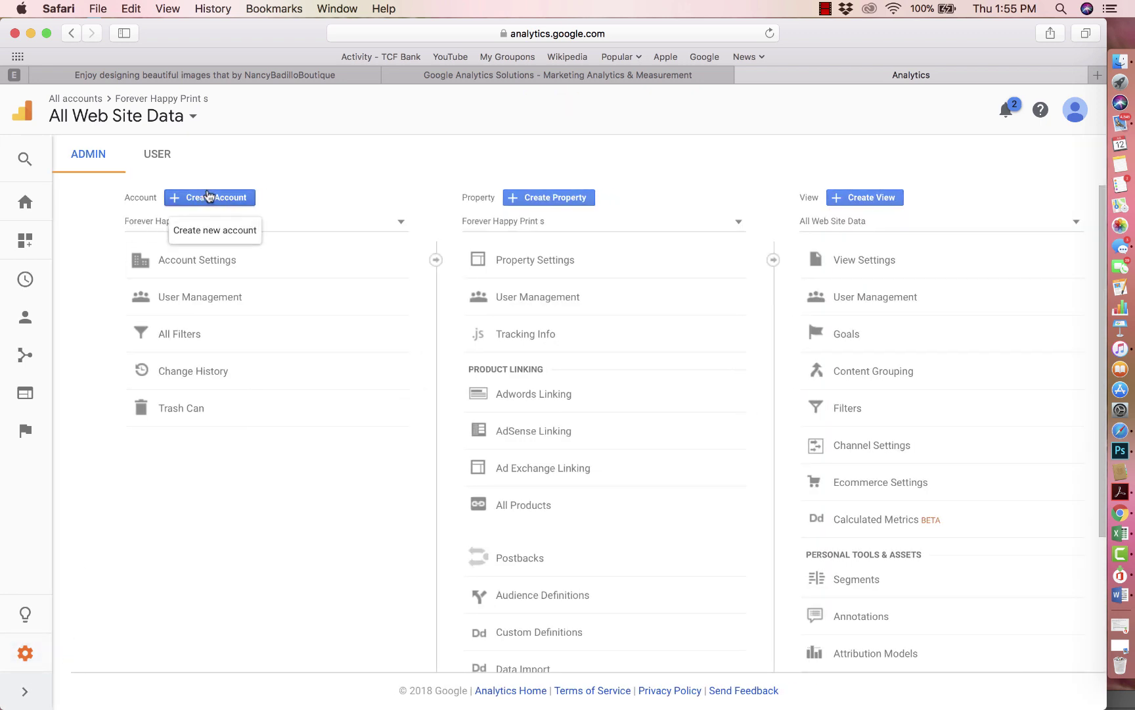
click(212, 197)
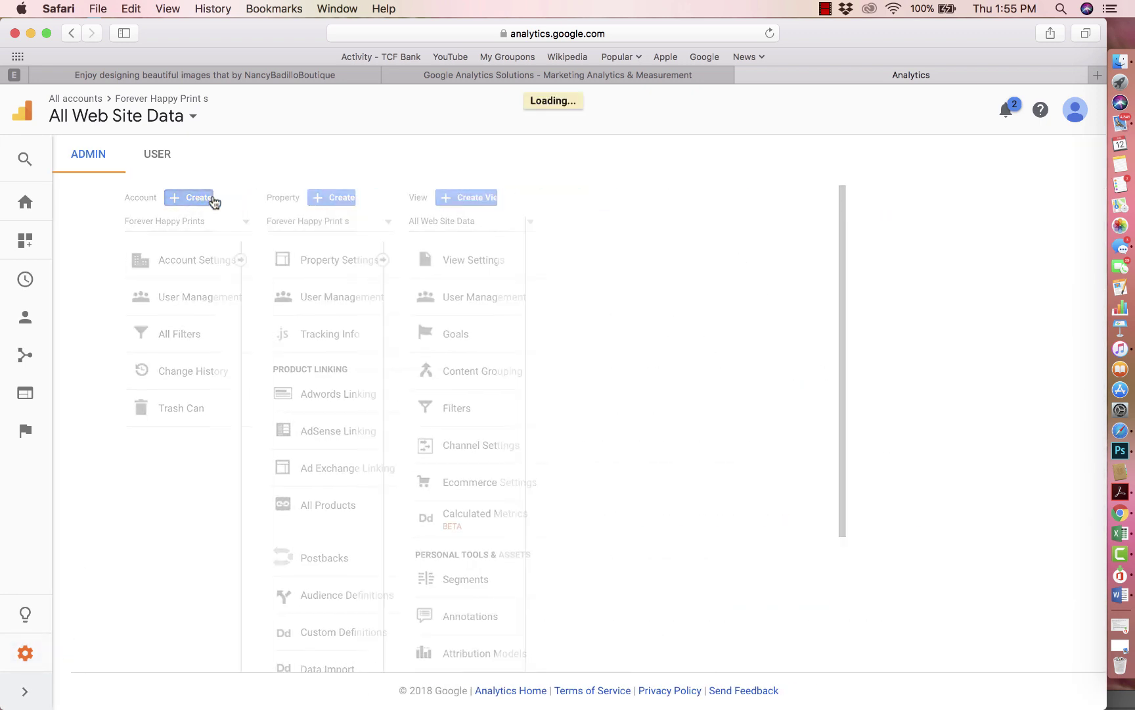
scroll(373, 261, down, 3)
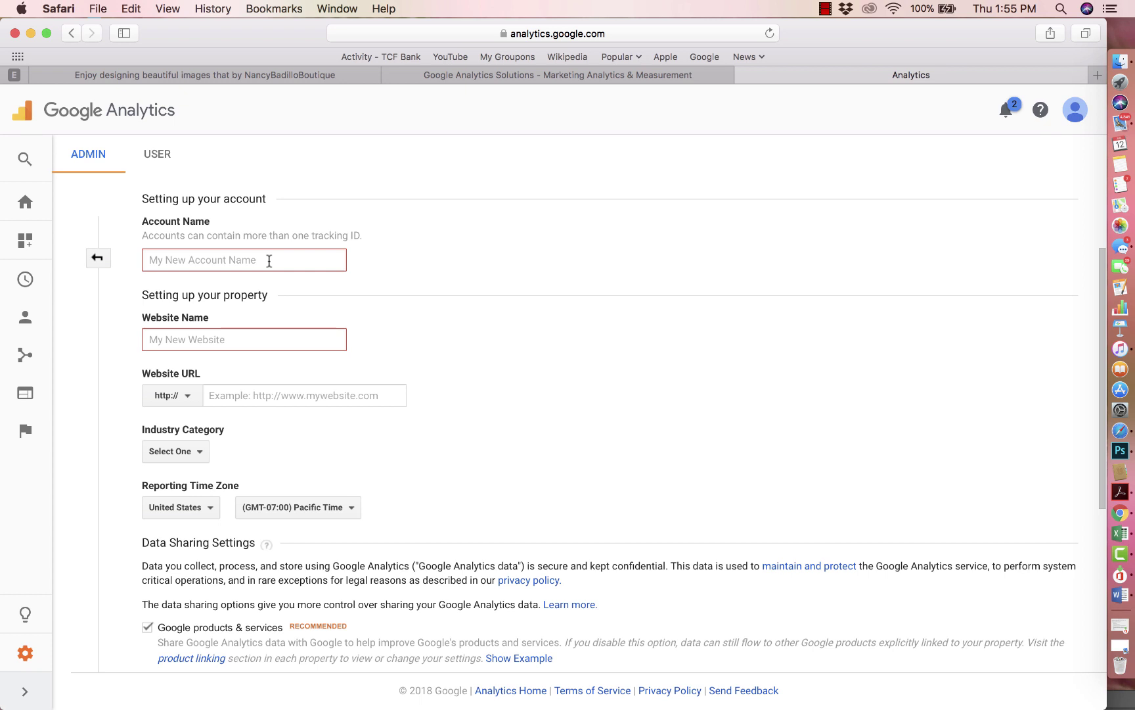
Step: Enter the shop's name as the account name and 'Etsy' as the website name
click(269, 261)
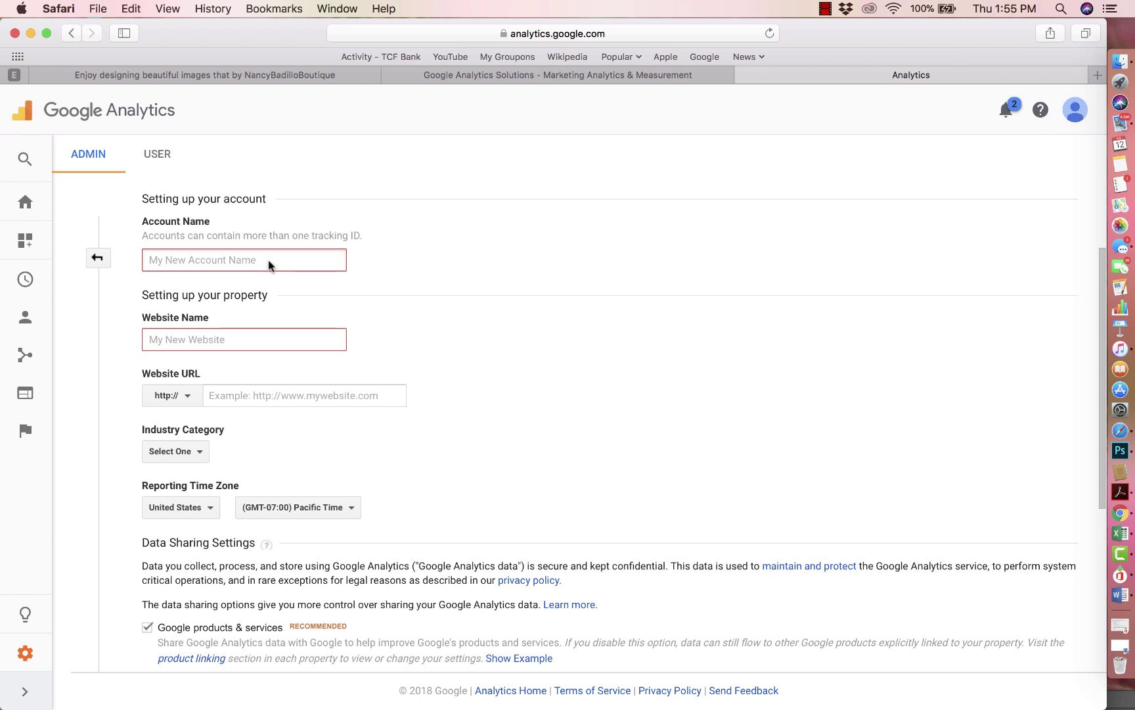
text(Nancy Bad)
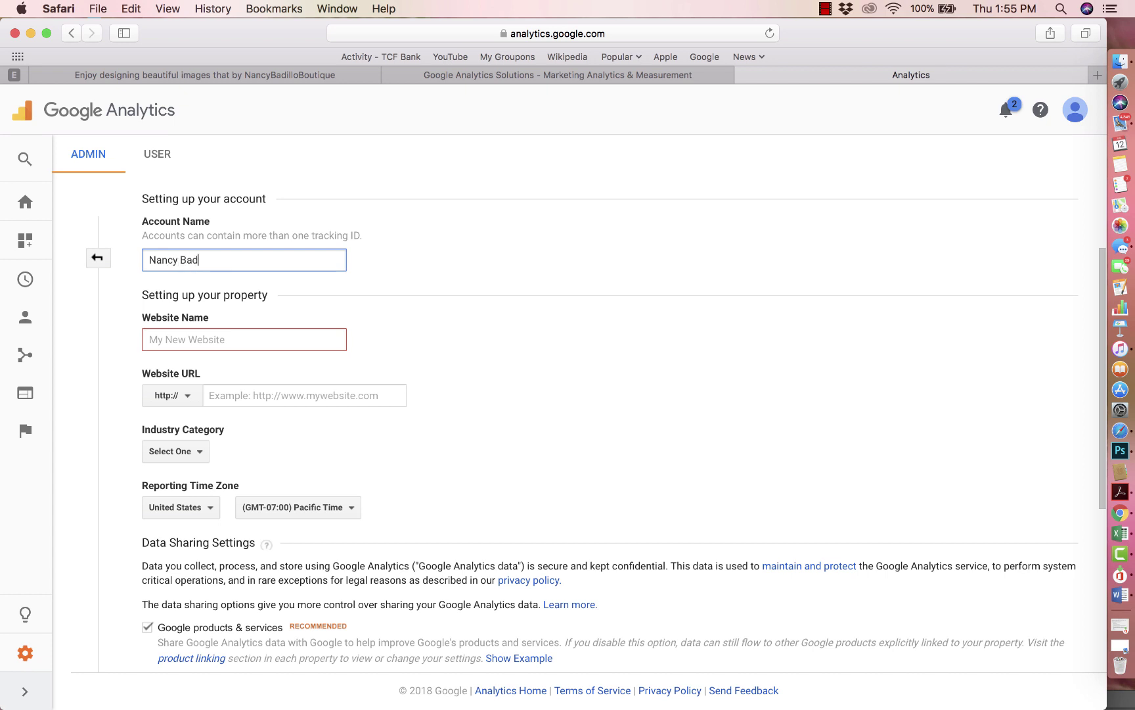
text(illo Boutique)
click(251, 345)
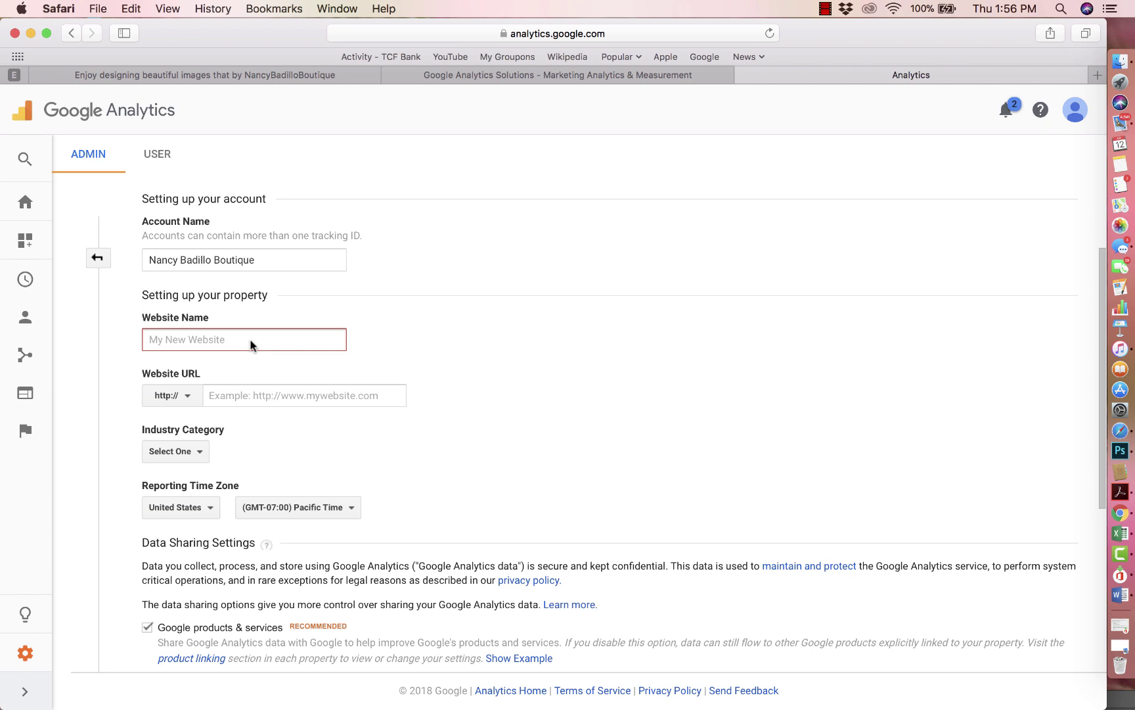
text(Etsy)
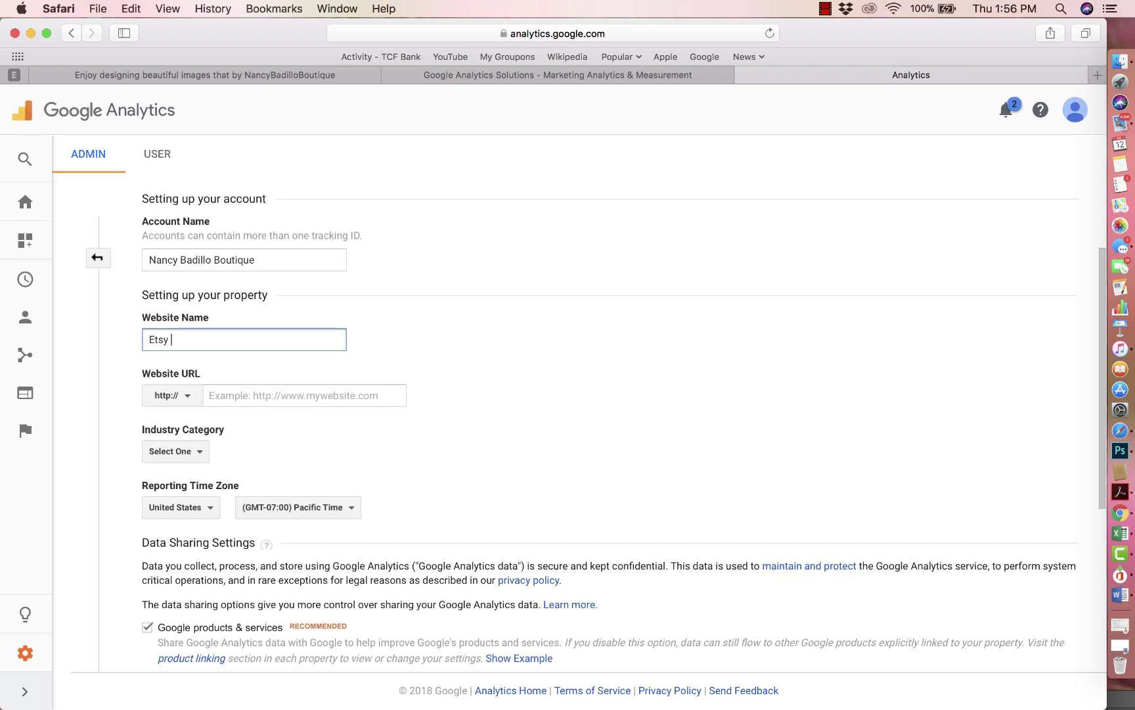
click(245, 395)
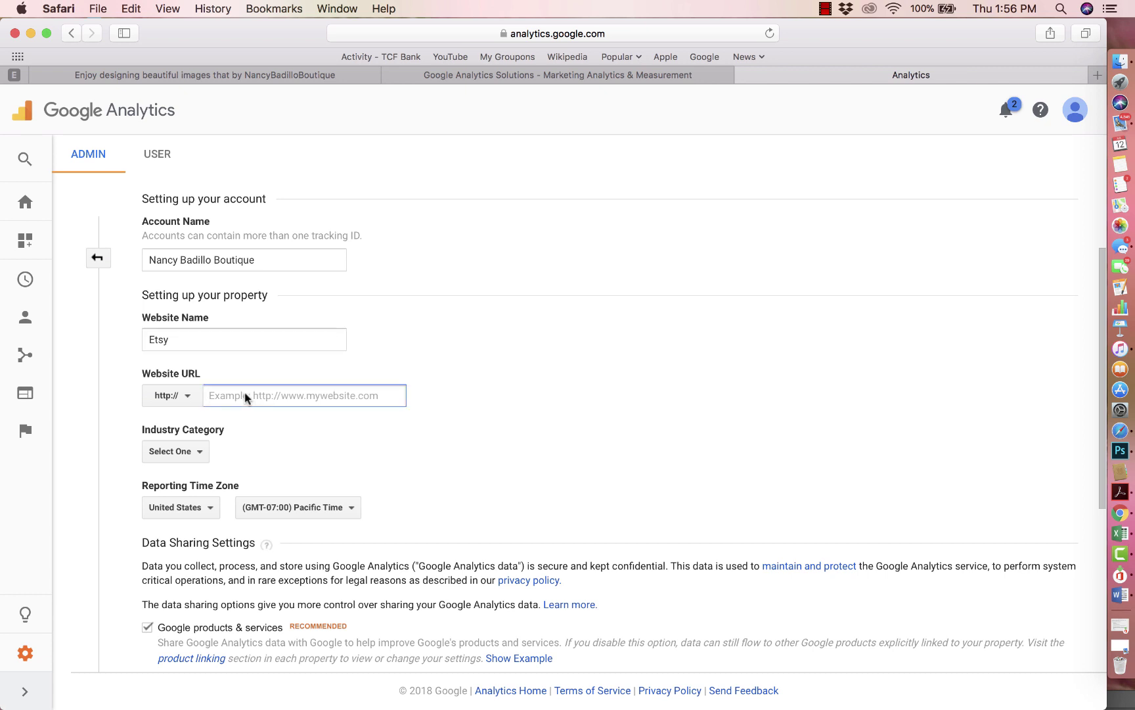
click(307, 78)
click(458, 33)
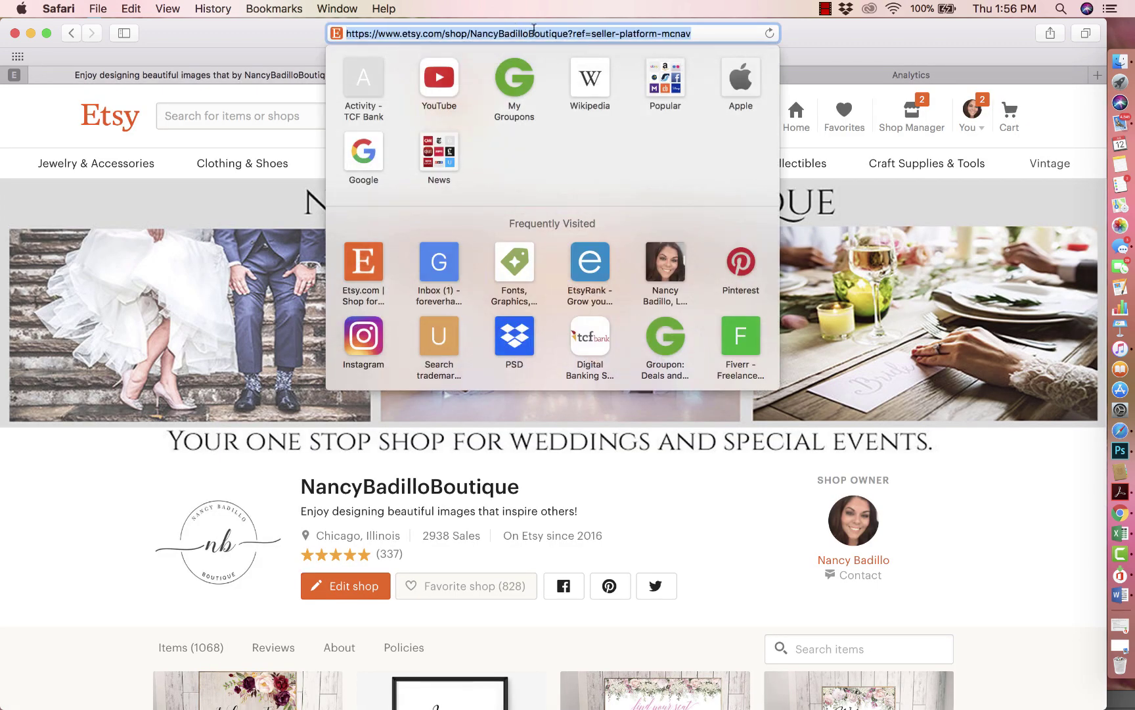
Step: Copy the Etsy shop's web address, without the ref part, and go back to Analytics
click(569, 34)
drag(569, 34, 380, 33)
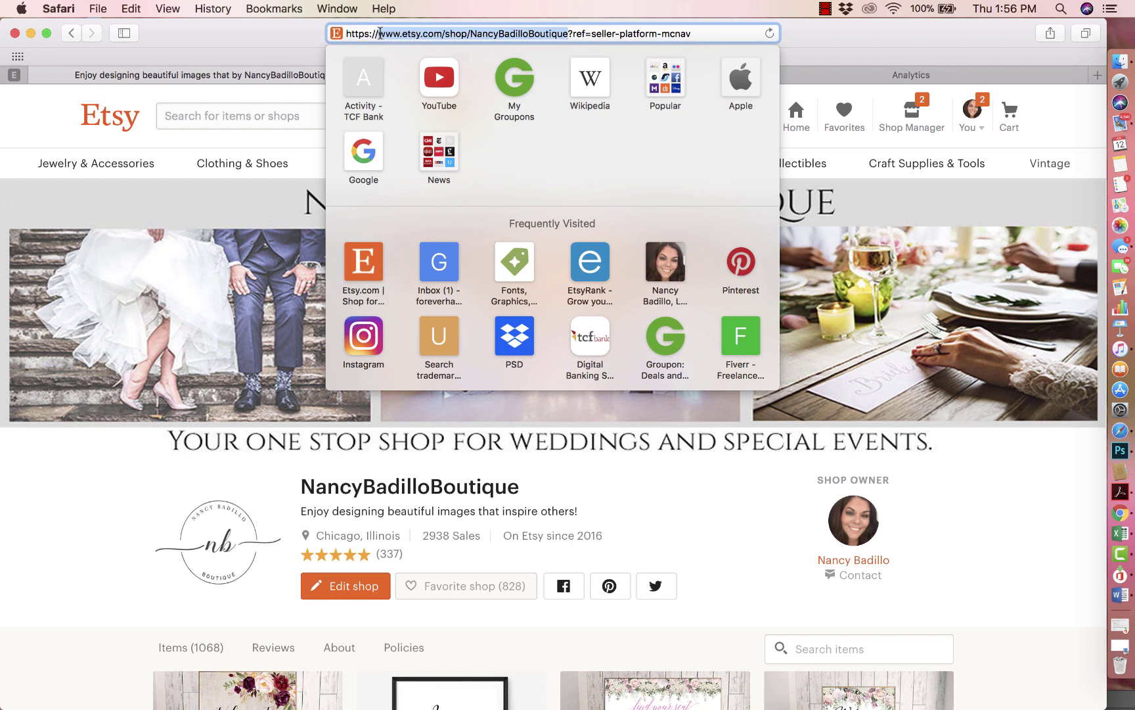
key(super+c)
click(201, 195)
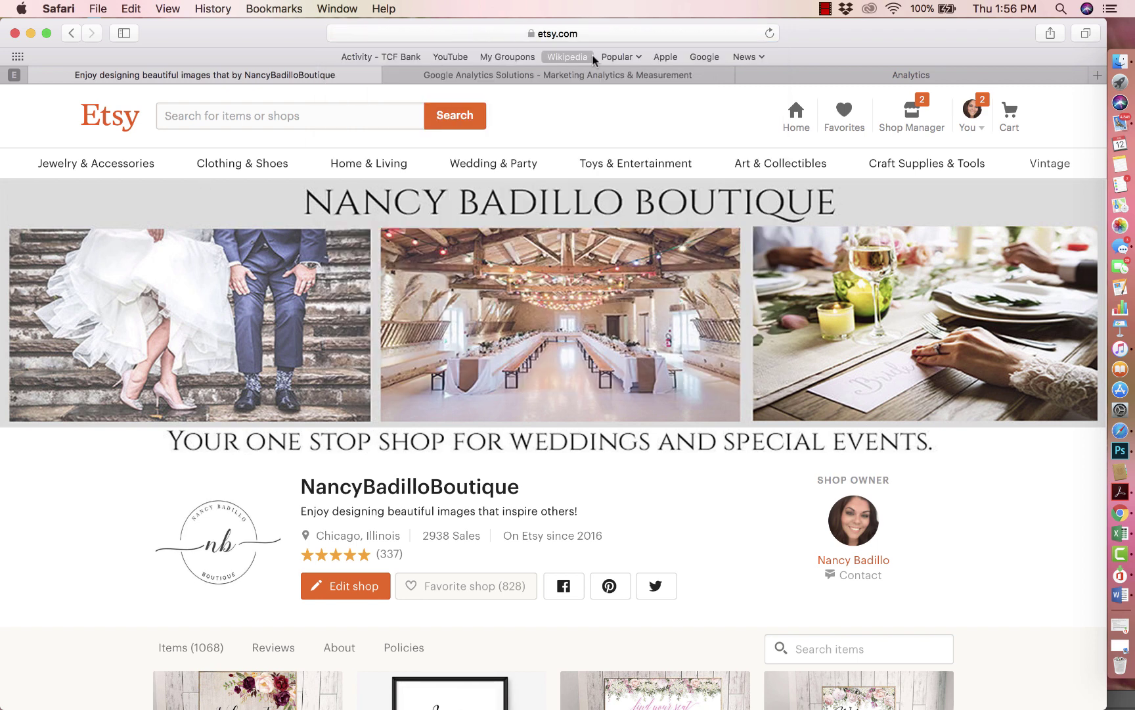
click(811, 69)
Step: Paste the Etsy shop address into the Website URL field
click(329, 396)
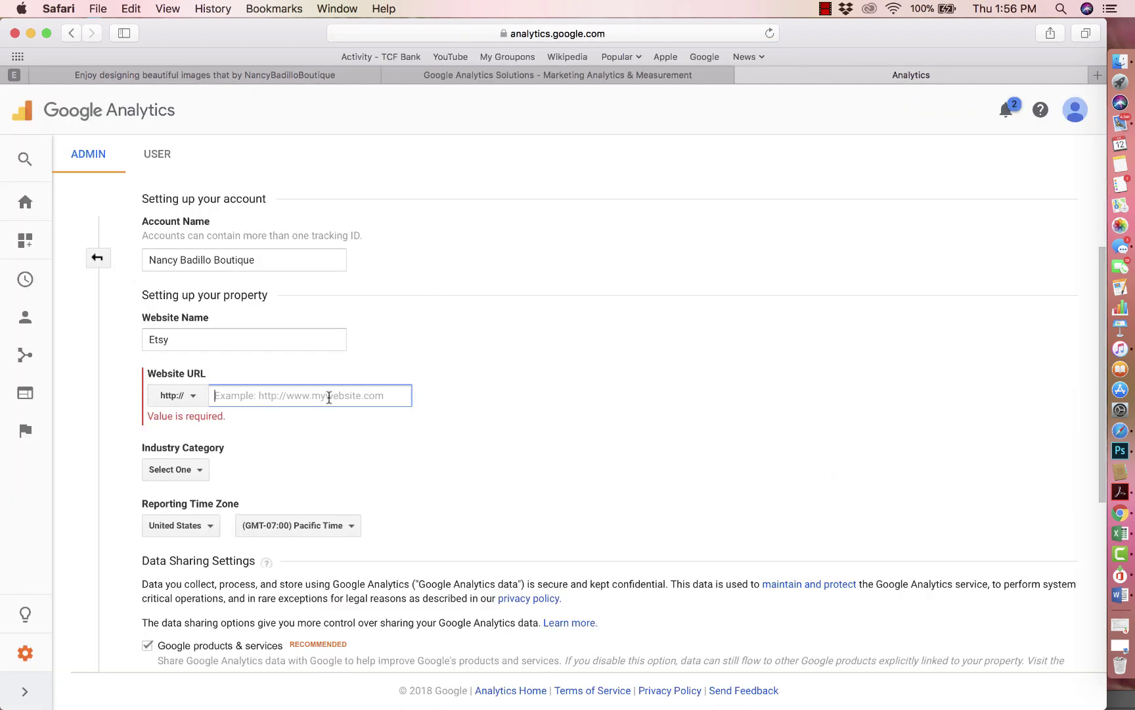
key(super+v)
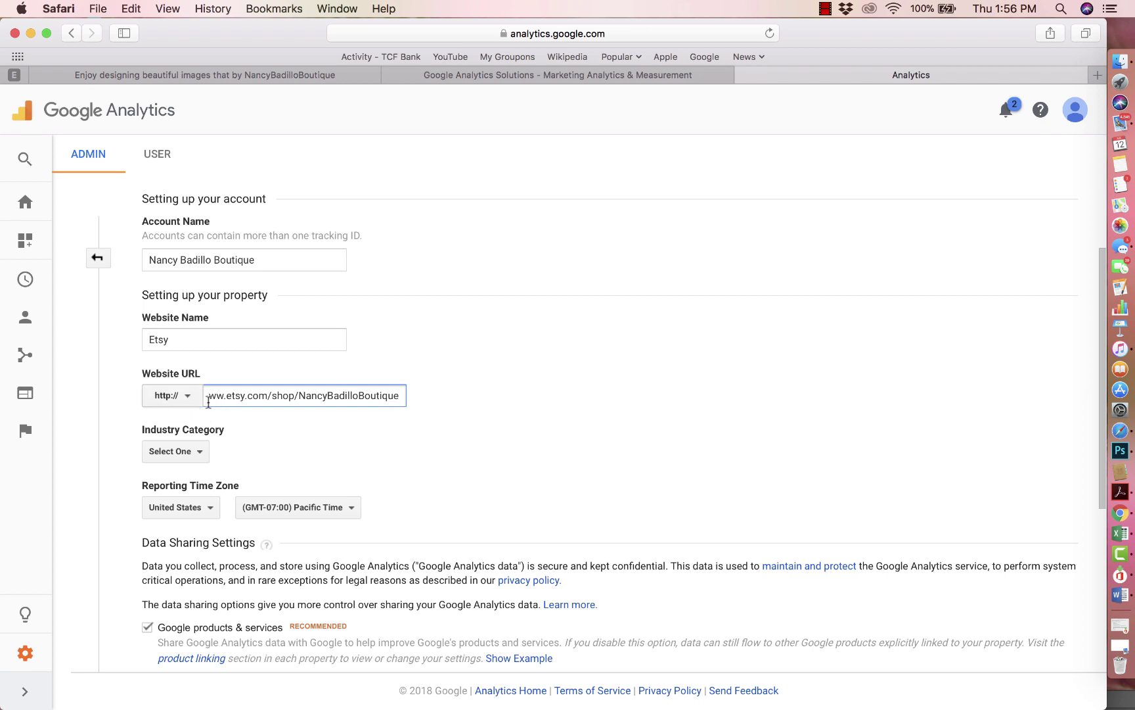
drag(210, 399, 216, 398)
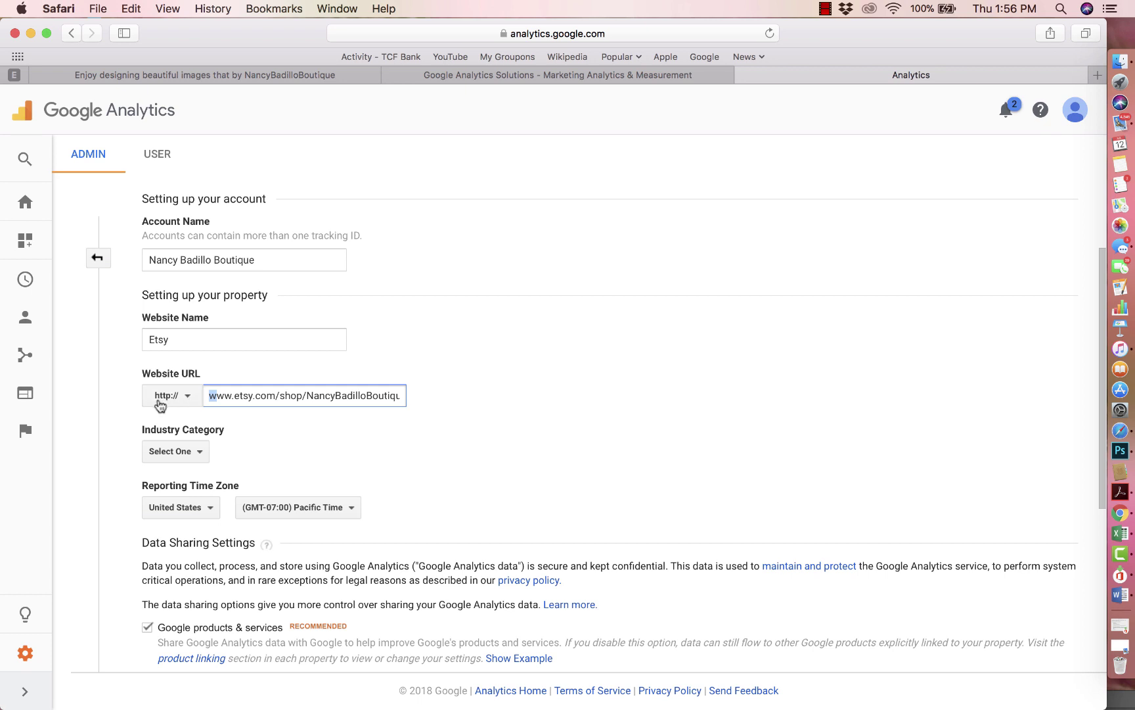
click(209, 396)
scroll(303, 397, down, 3)
scroll(210, 315, down, 2)
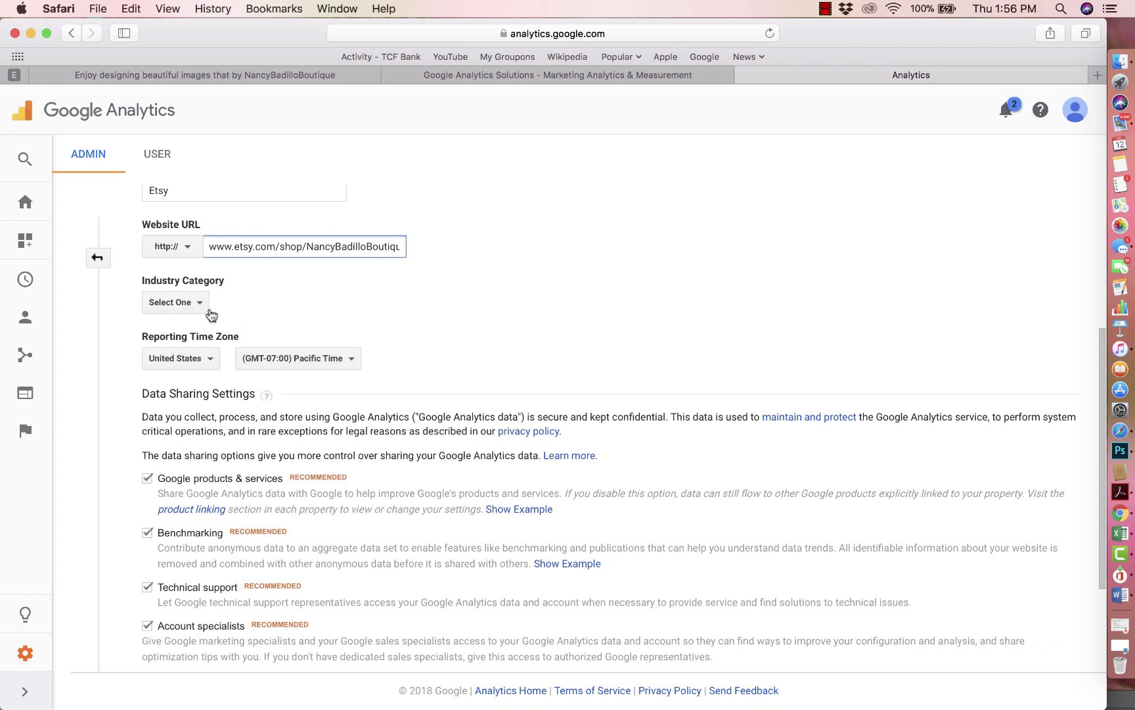
Step: Choose Shopping as the industry category
click(184, 307)
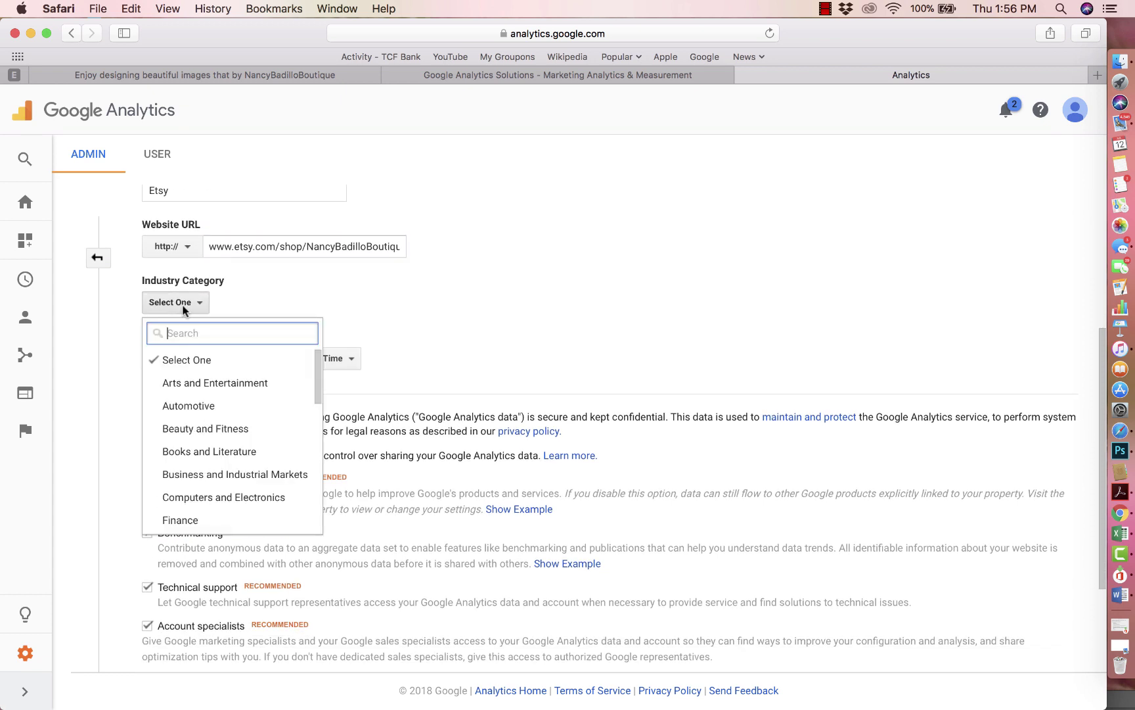
drag(319, 385, 321, 526)
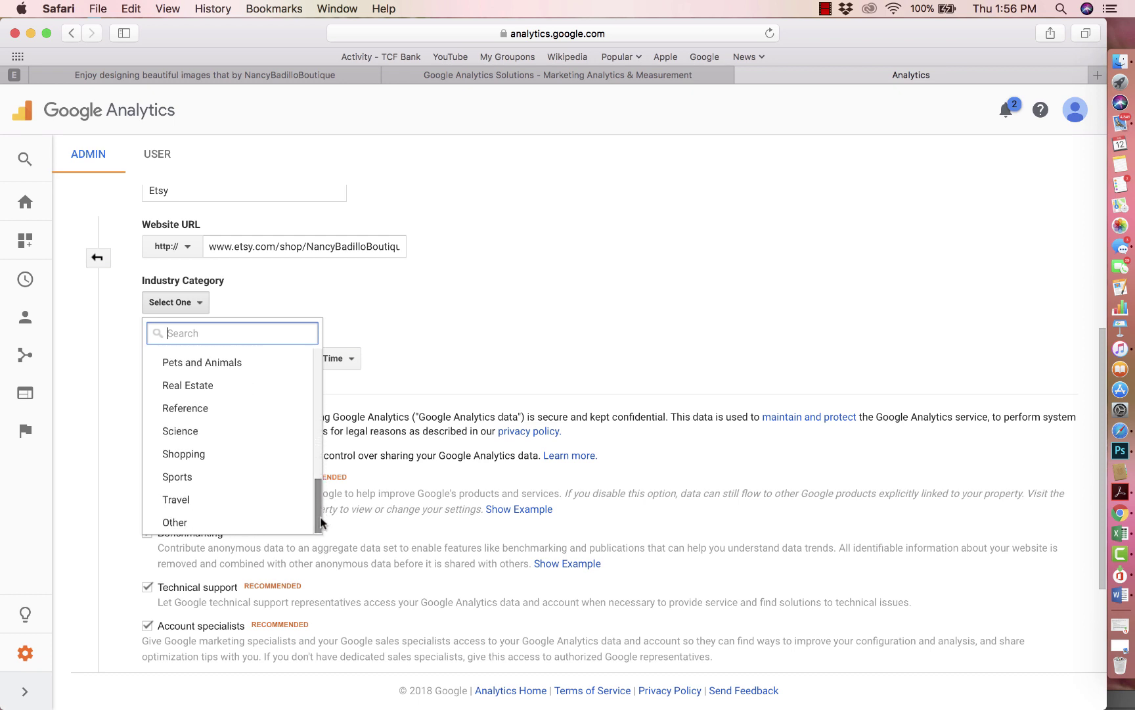
click(223, 460)
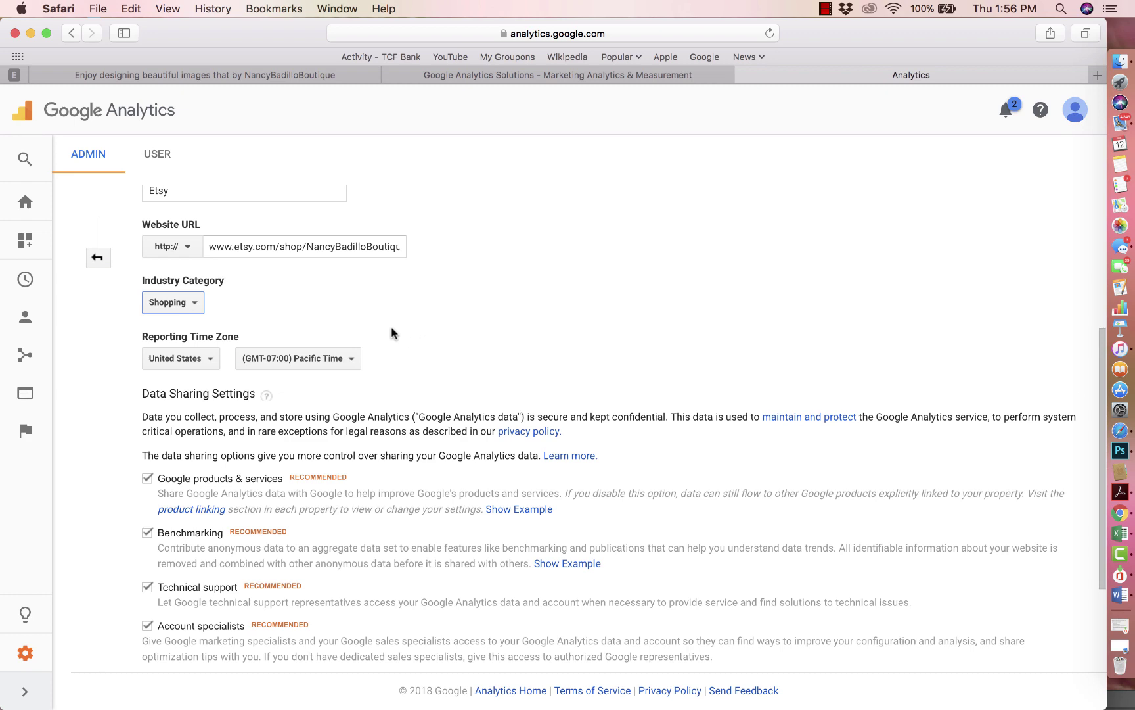
click(196, 311)
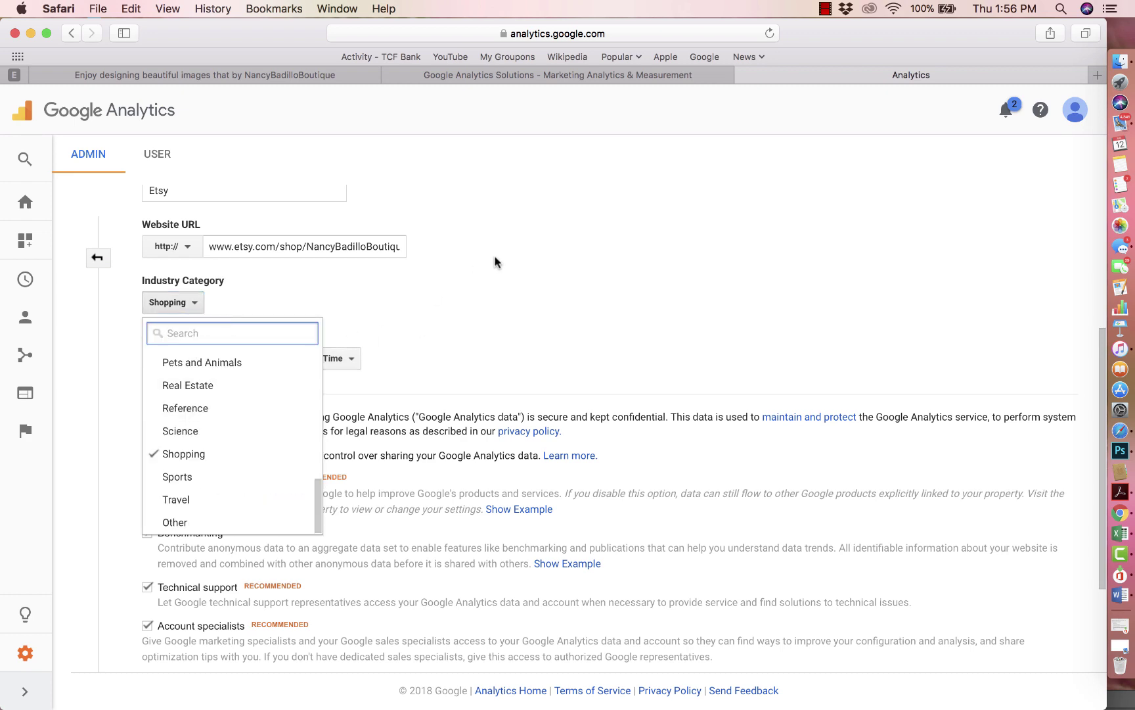
scroll(223, 435, up, 8)
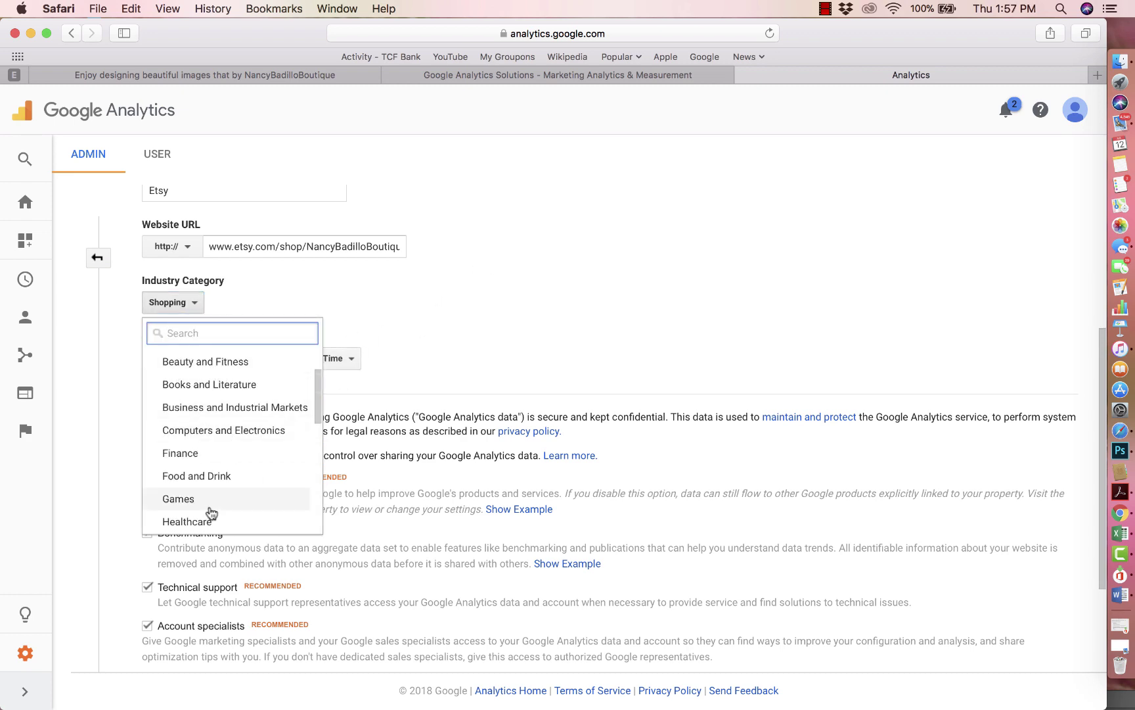
scroll(210, 513, down, 8)
scroll(502, 203, down, 4)
Step: Keep Shopping selected and request a tracking ID for the new account
click(557, 168)
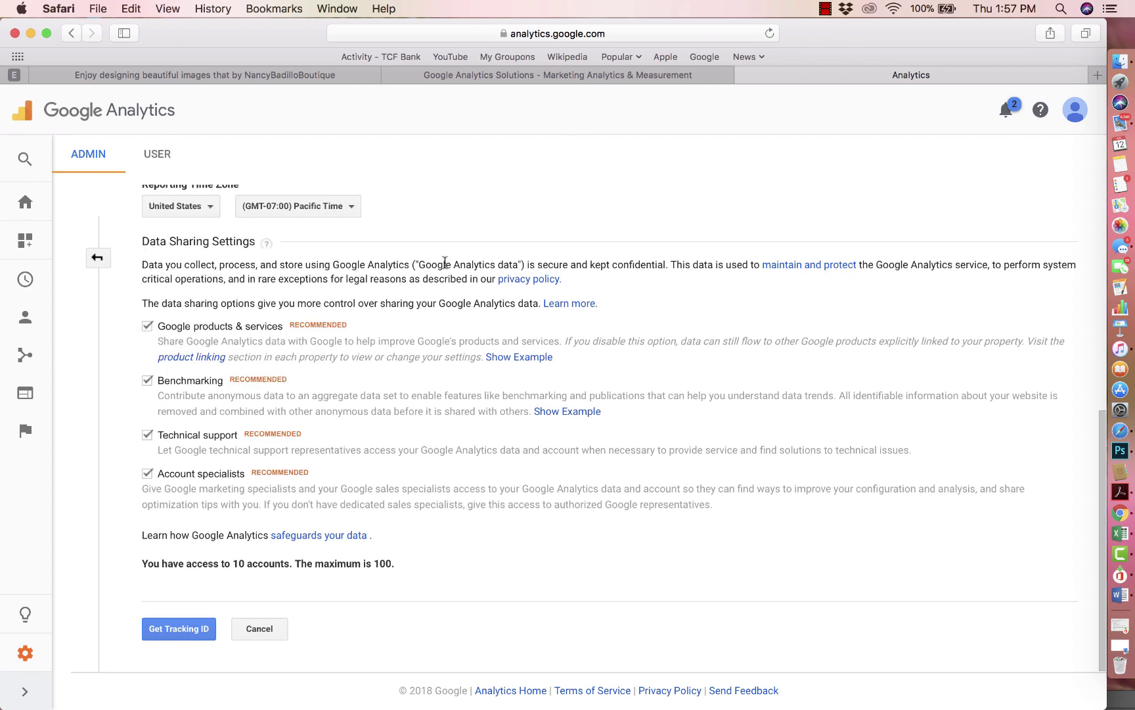
scroll(444, 263, up, 10)
scroll(445, 263, down, 10)
click(183, 631)
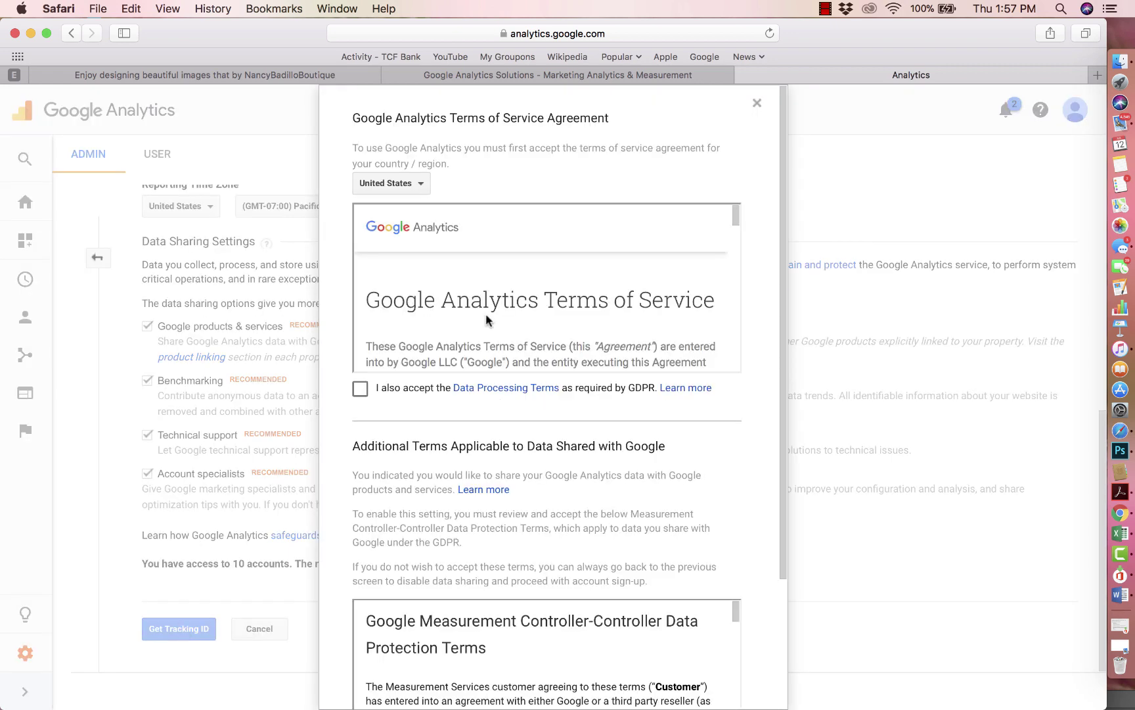
Step: Accept the GDPR Data Processing and Controller-Controller Data Protection Terms
scroll(486, 321, down, 10)
click(360, 389)
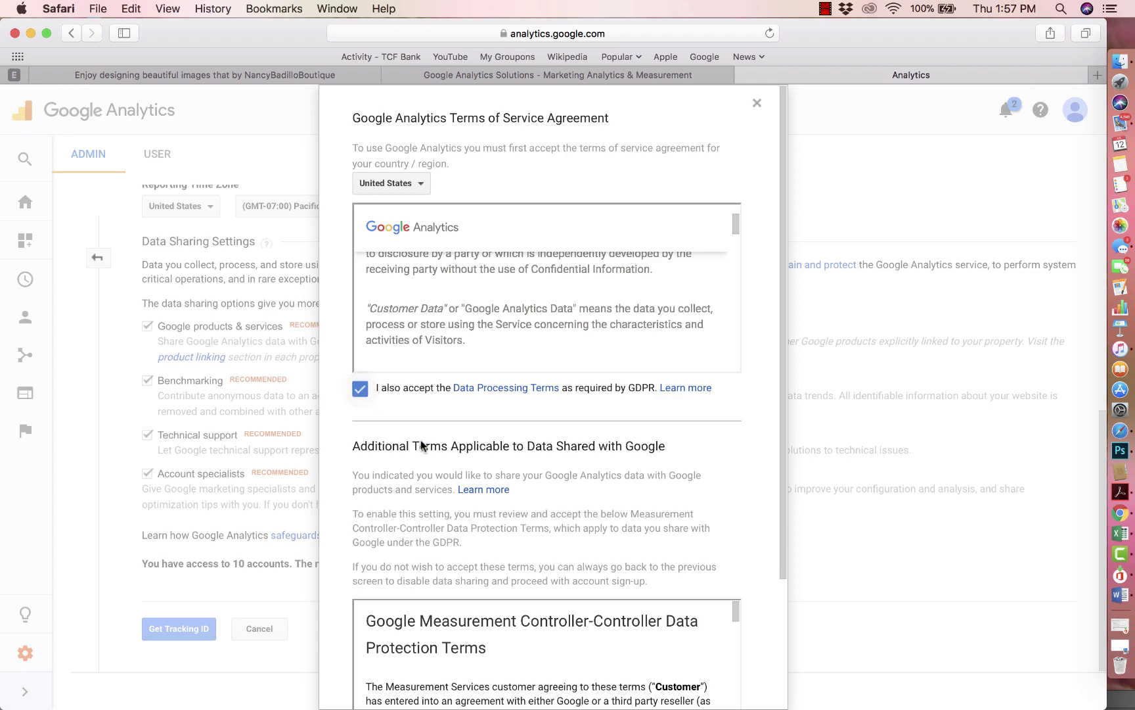
scroll(422, 446, down, 10)
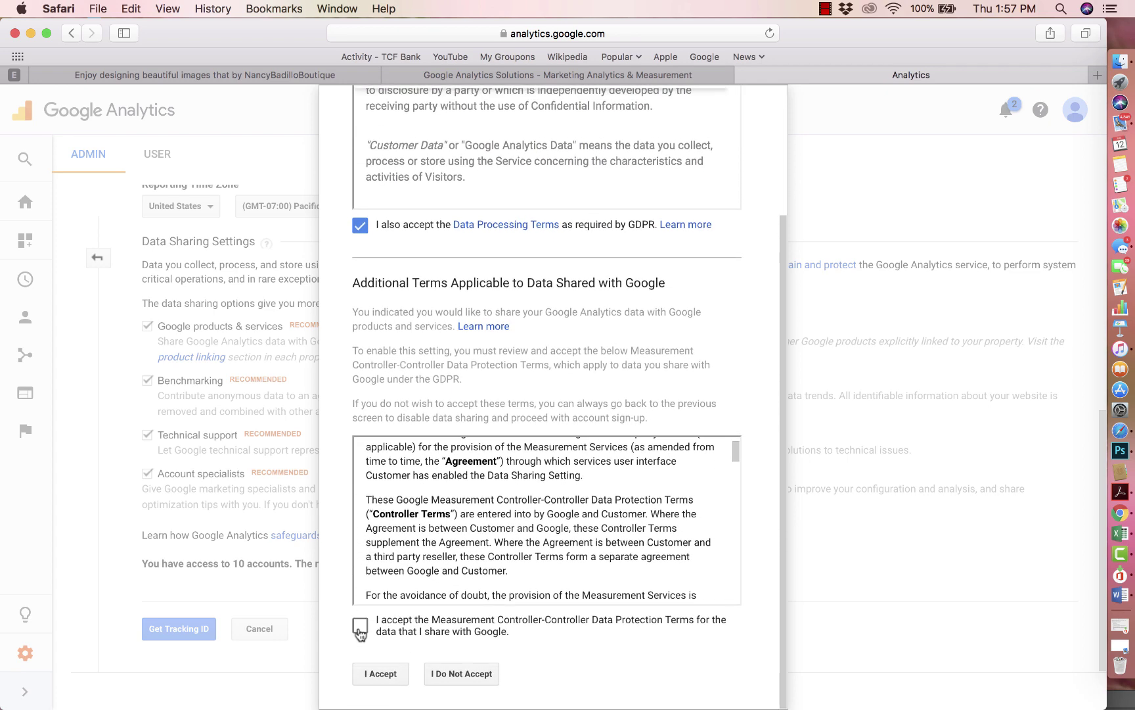
click(360, 629)
click(377, 676)
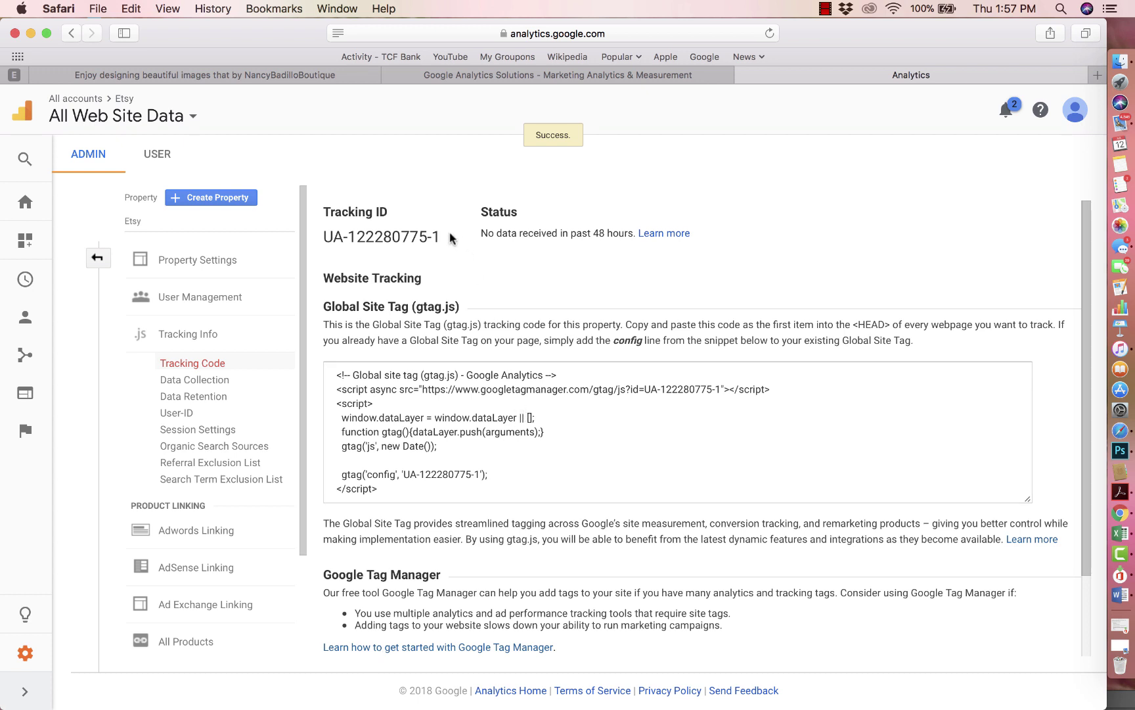
Step: Copy the new tracking ID and open the Etsy shop's Shop Manager dashboard
drag(450, 238, 325, 238)
key(super+c)
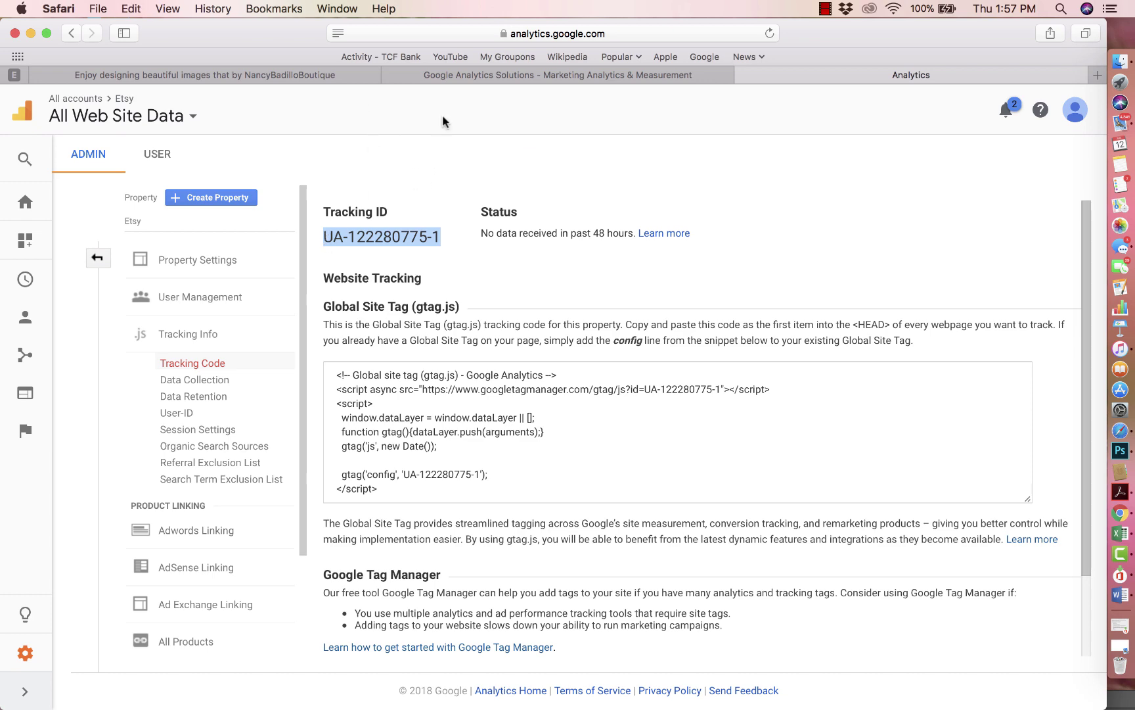
click(456, 75)
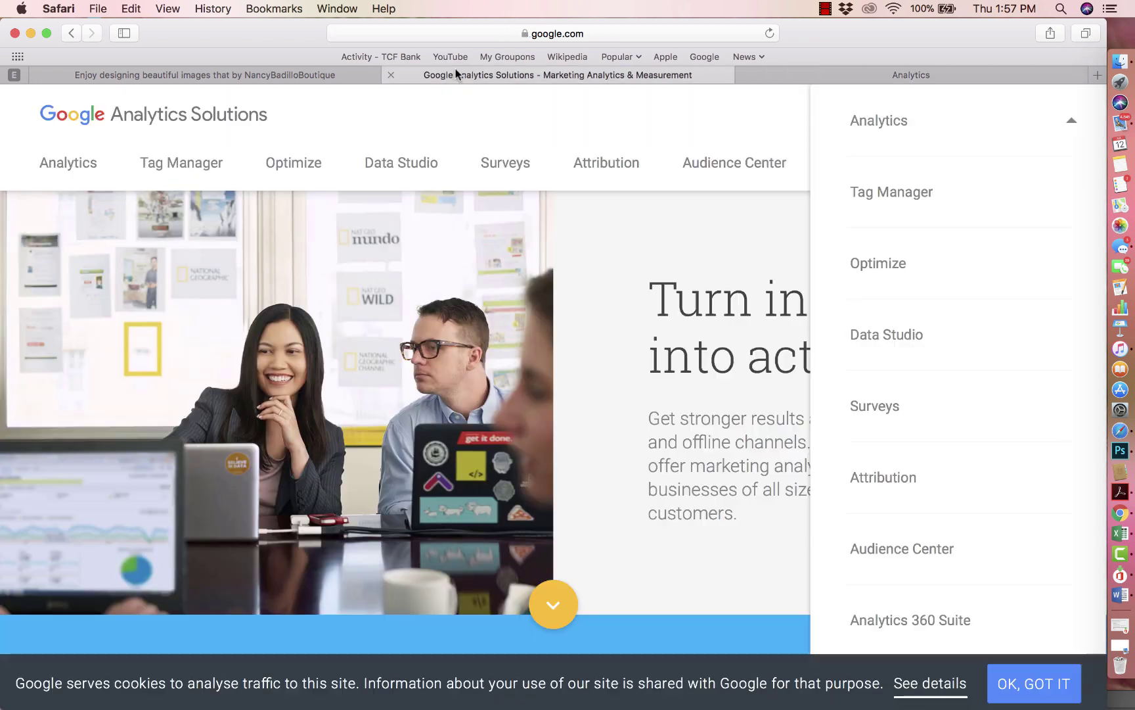
click(332, 74)
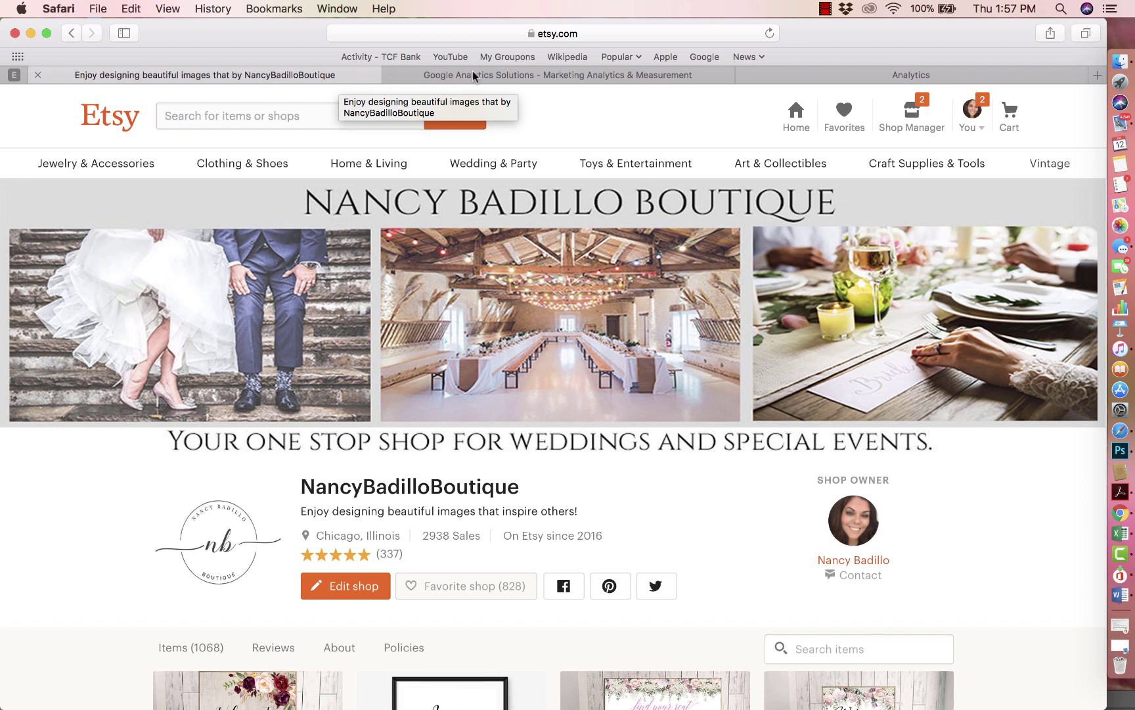
click(912, 112)
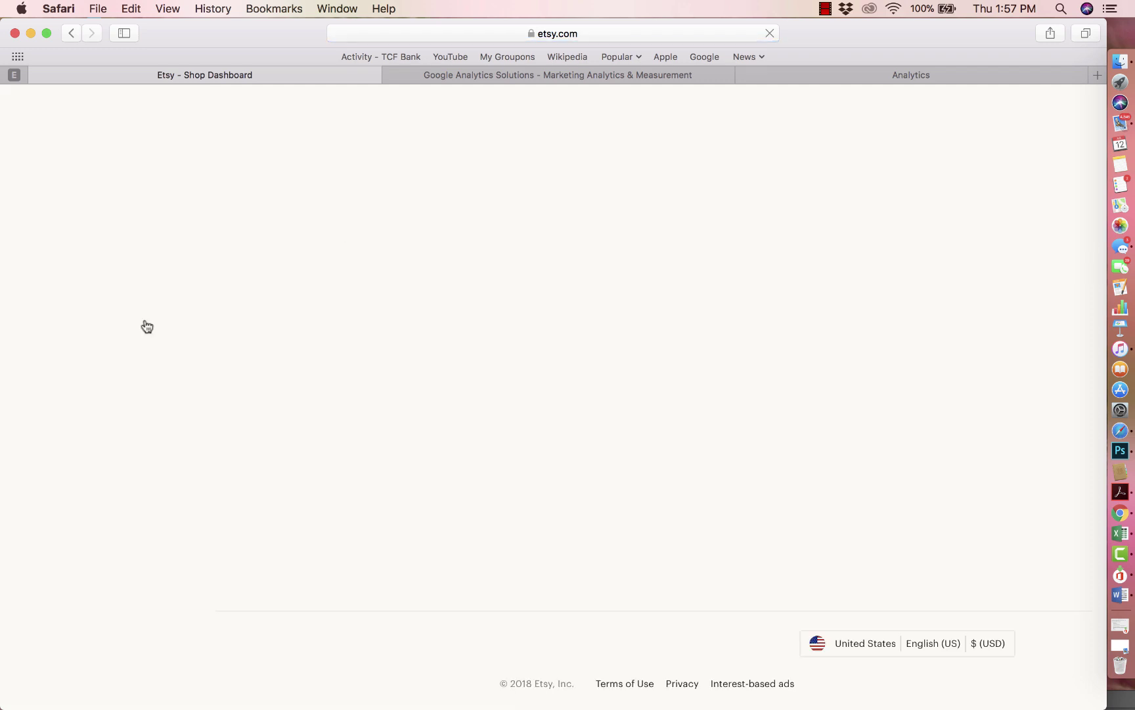
Step: Paste the tracking ID as the Web Property ID in Etsy's Web Analytics settings and save
click(83, 447)
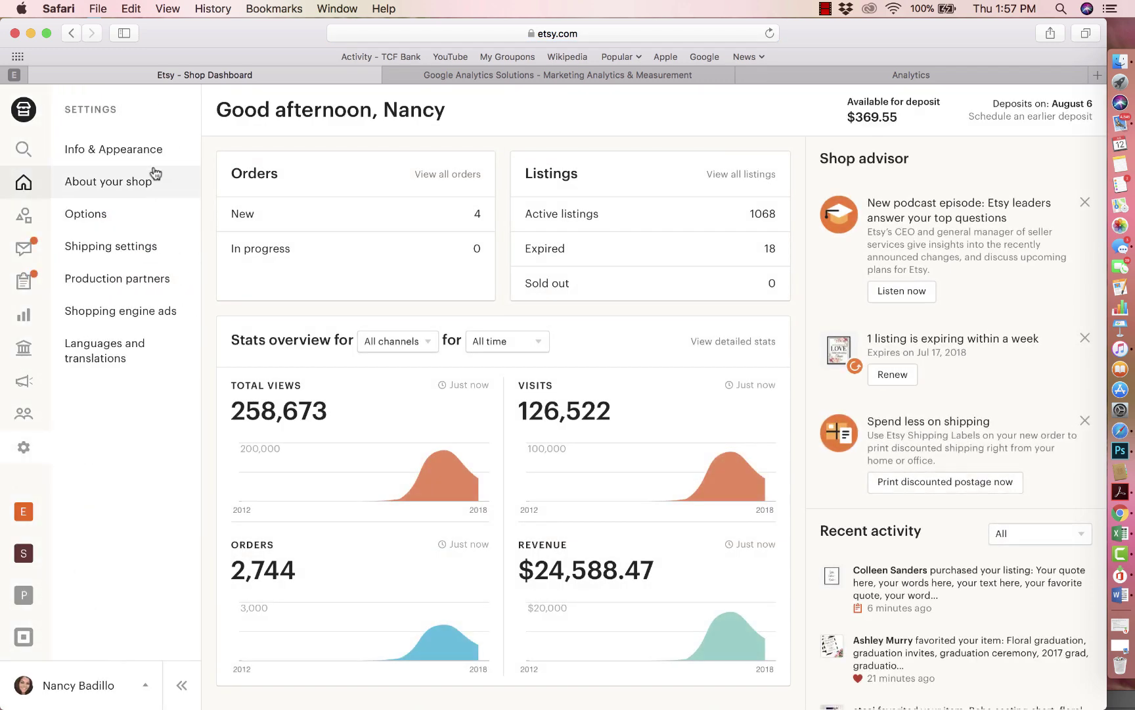
click(130, 209)
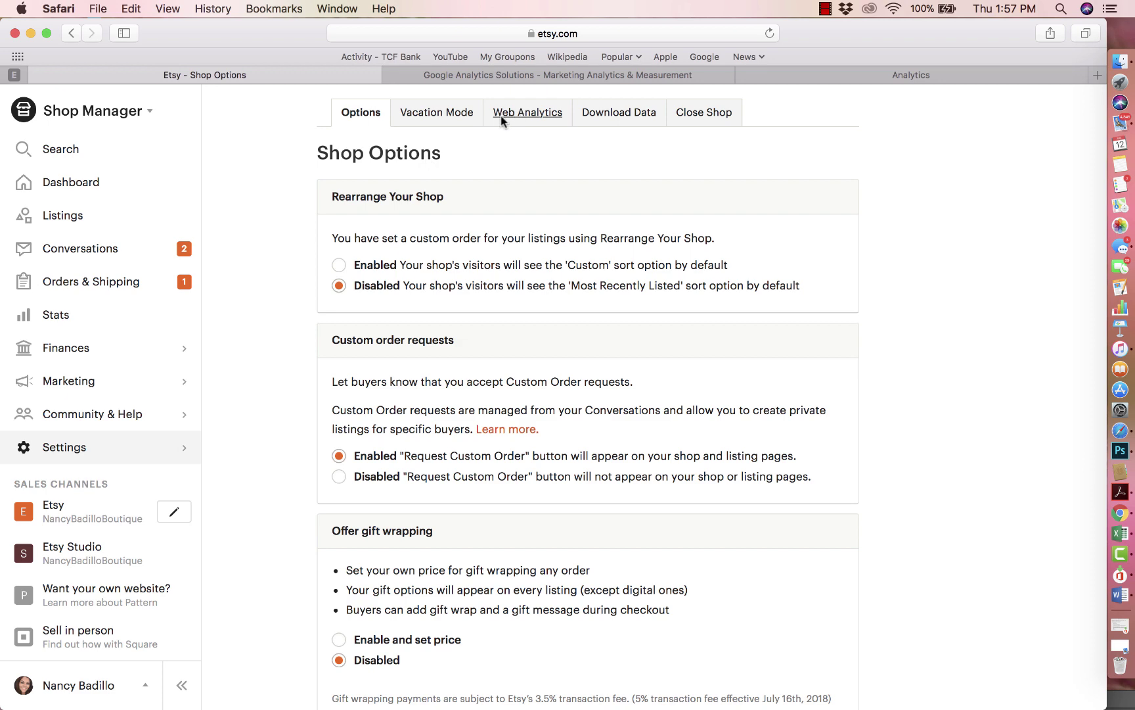
click(523, 113)
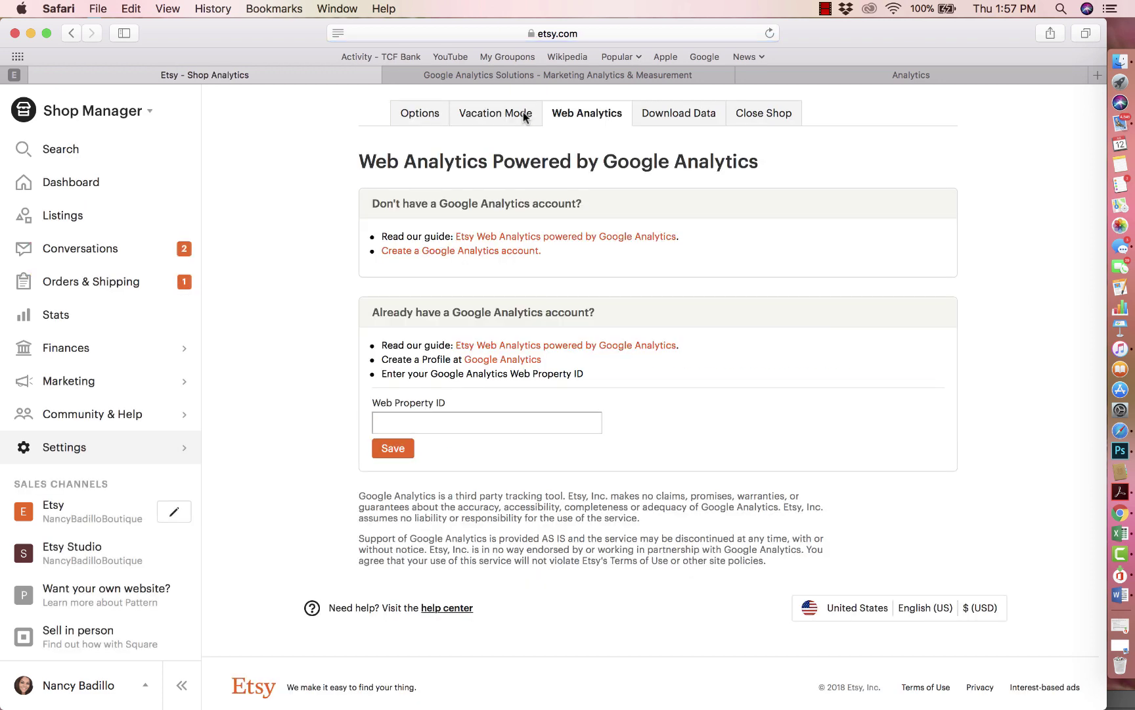
click(399, 425)
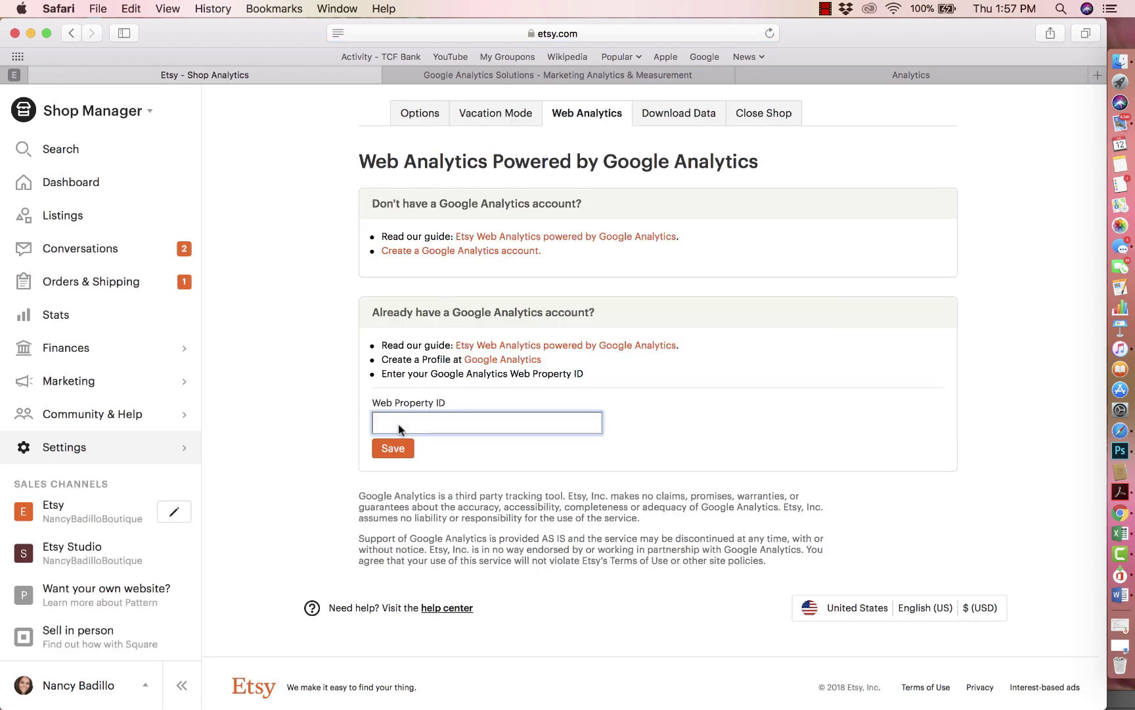
key(super+v)
click(395, 452)
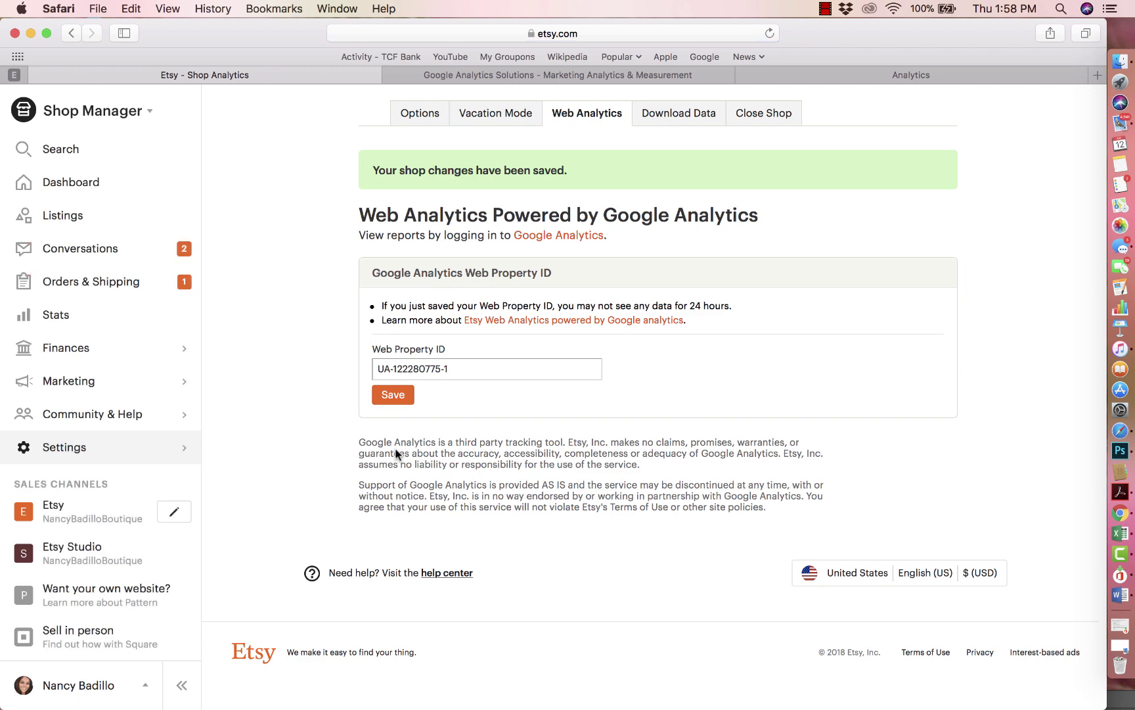
Step: Switch back to the Google Analytics Solutions page
click(523, 74)
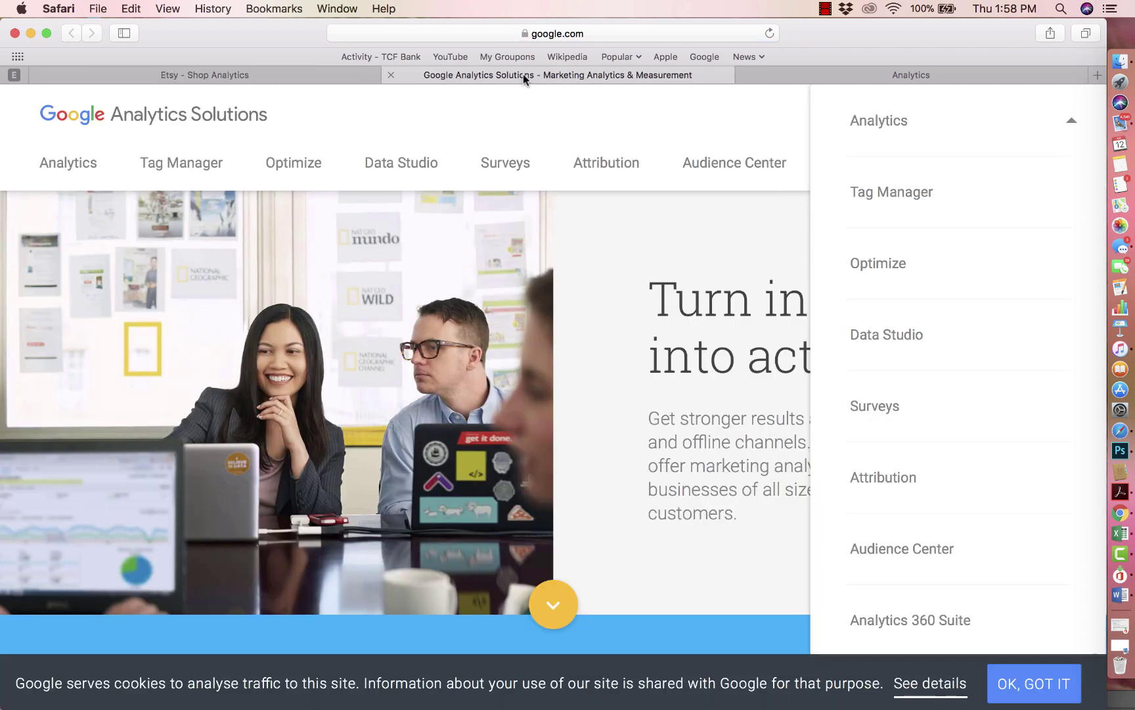